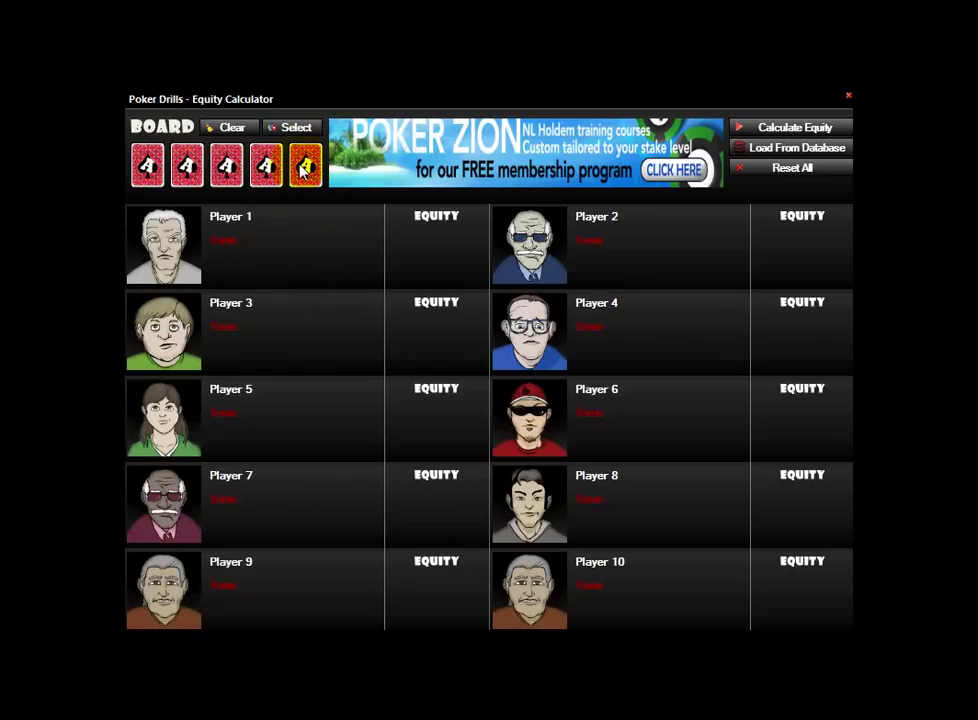
Set the board's flop to Qc, Td and 7h, leaving turn and river blank.
left_click(148, 170)
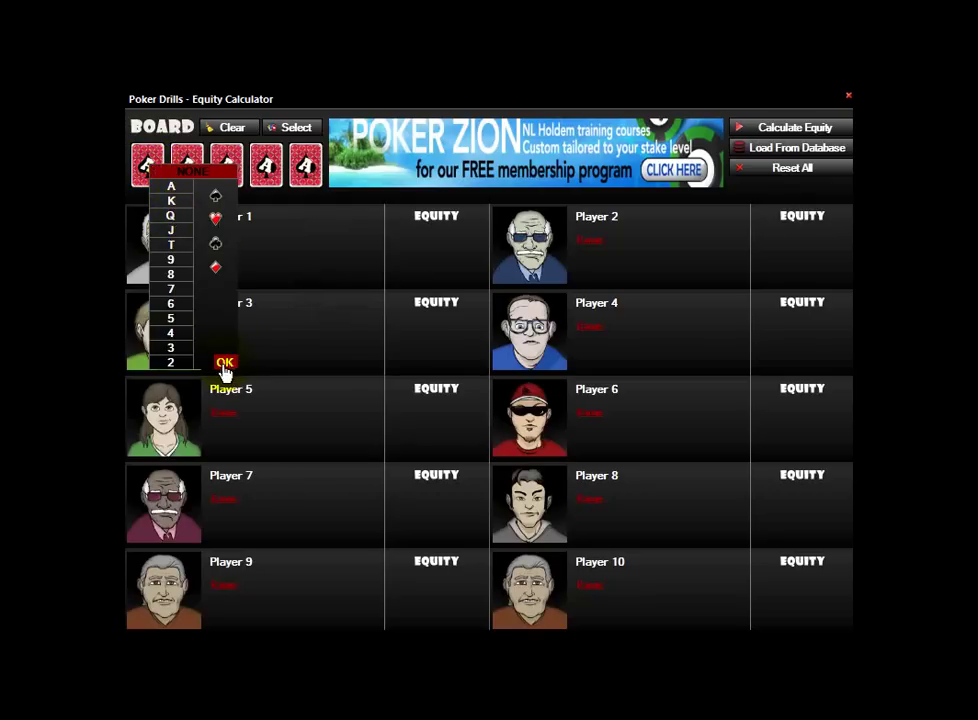
left_click(224, 366)
left_click(296, 130)
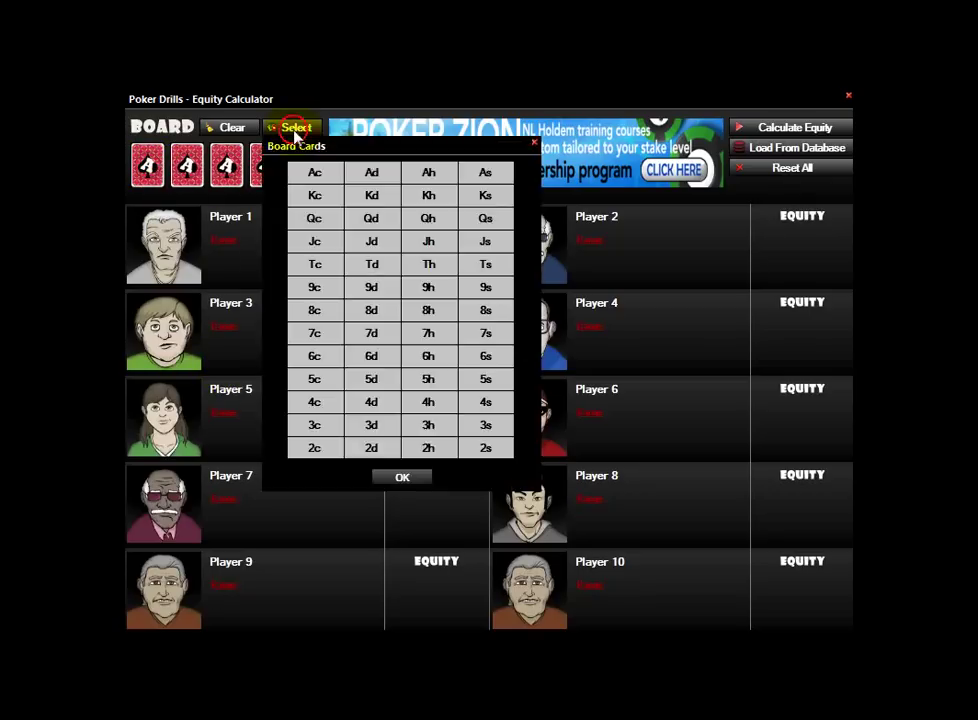
left_click(314, 218)
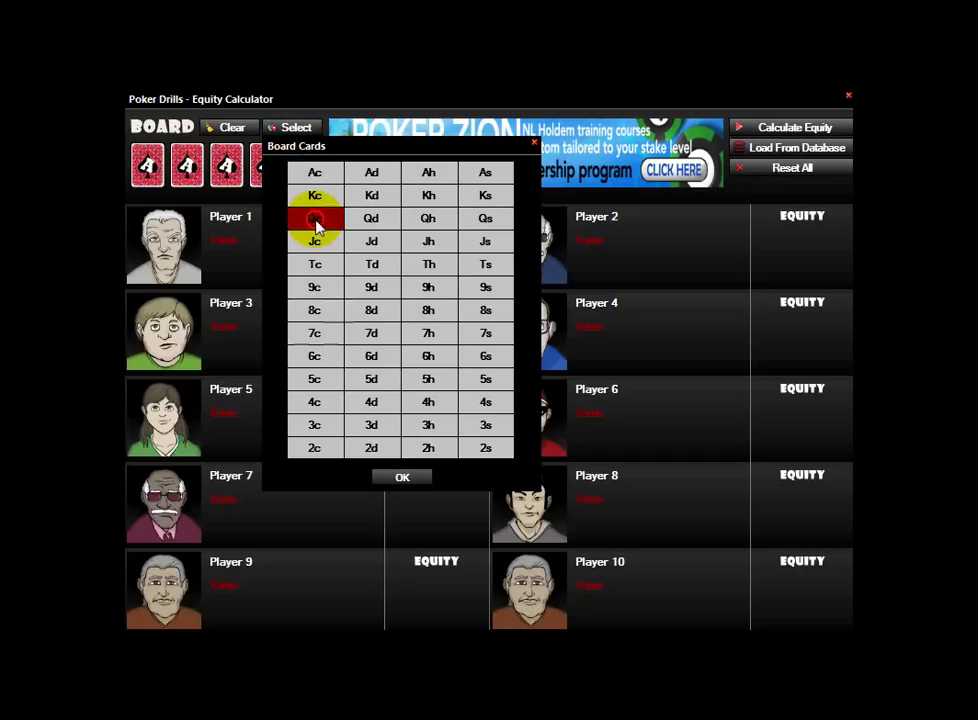
left_click(370, 268)
left_click(430, 334)
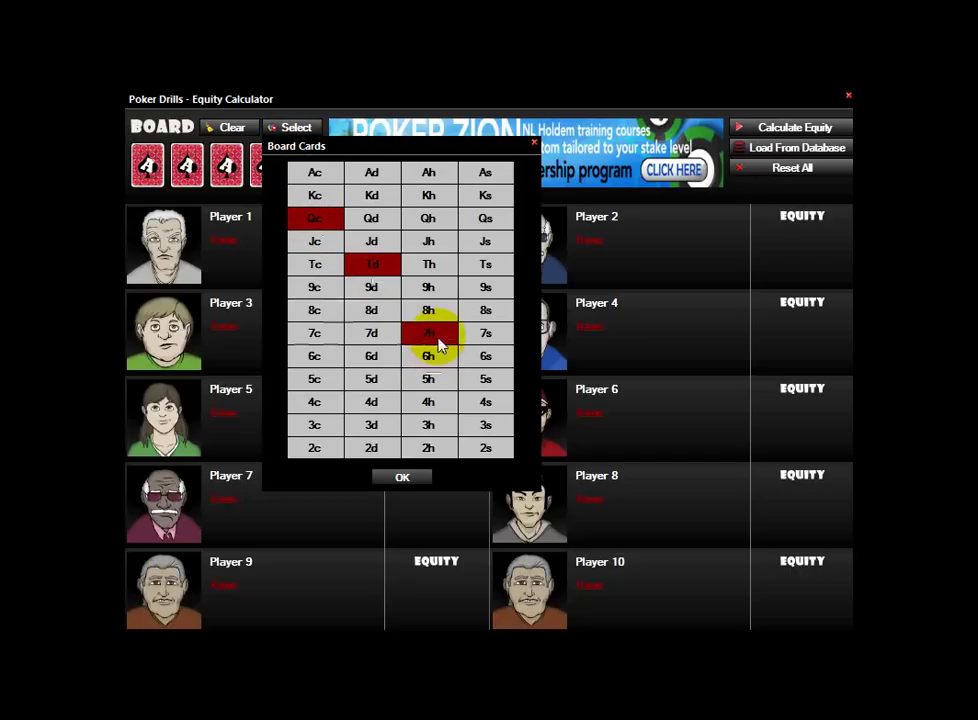
left_click(402, 477)
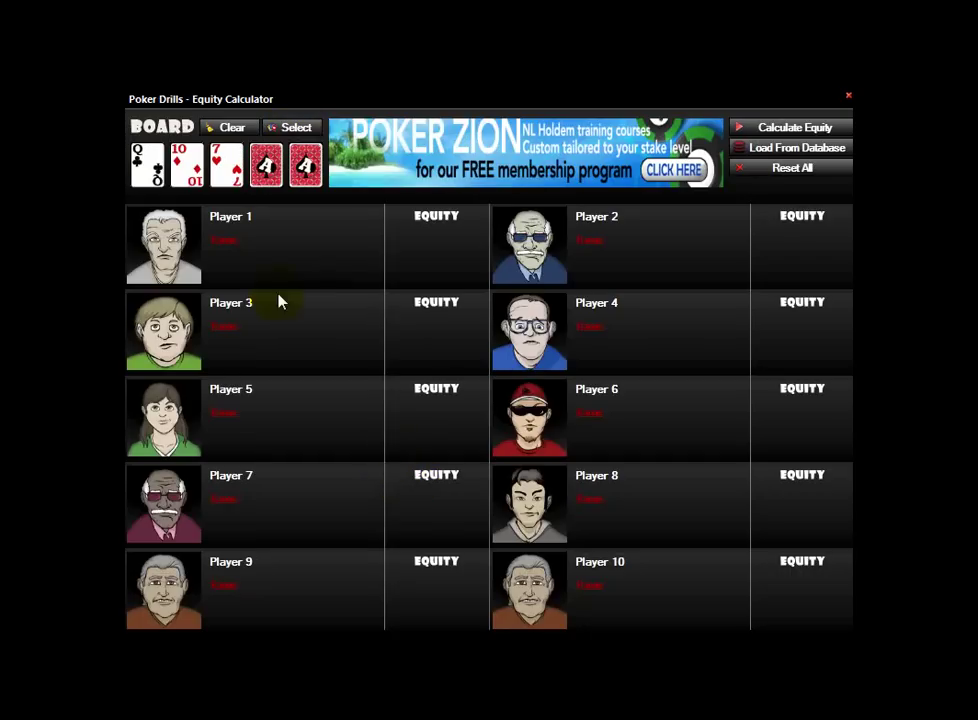
Open Player 1's range editor, clear the Kd Qh picks, and show the preflop starting-hand grid.
left_click(224, 245)
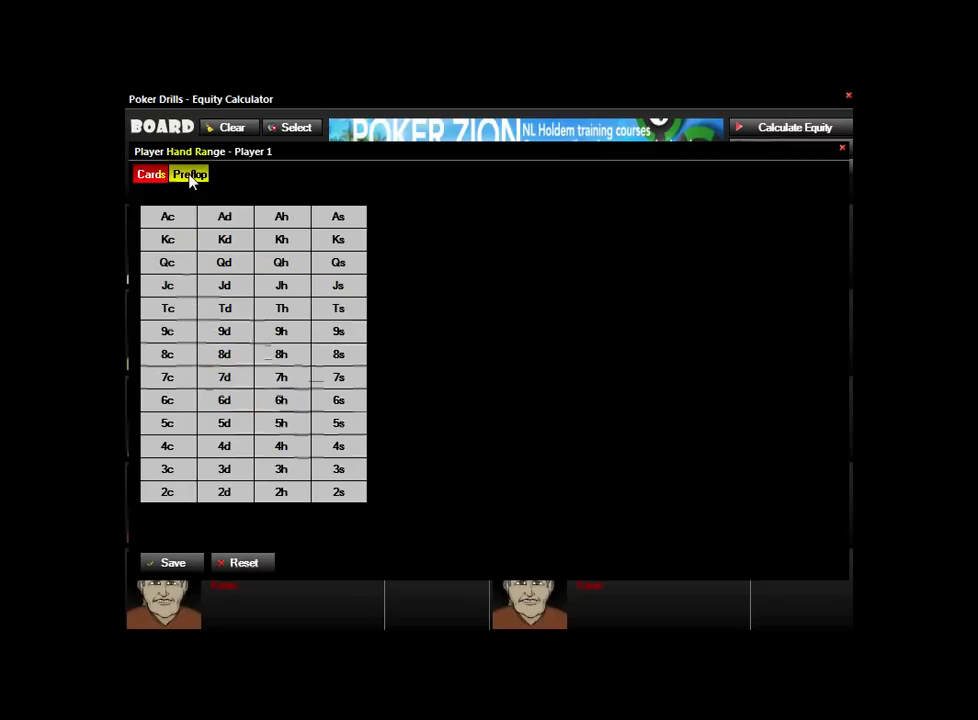
left_click(224, 240)
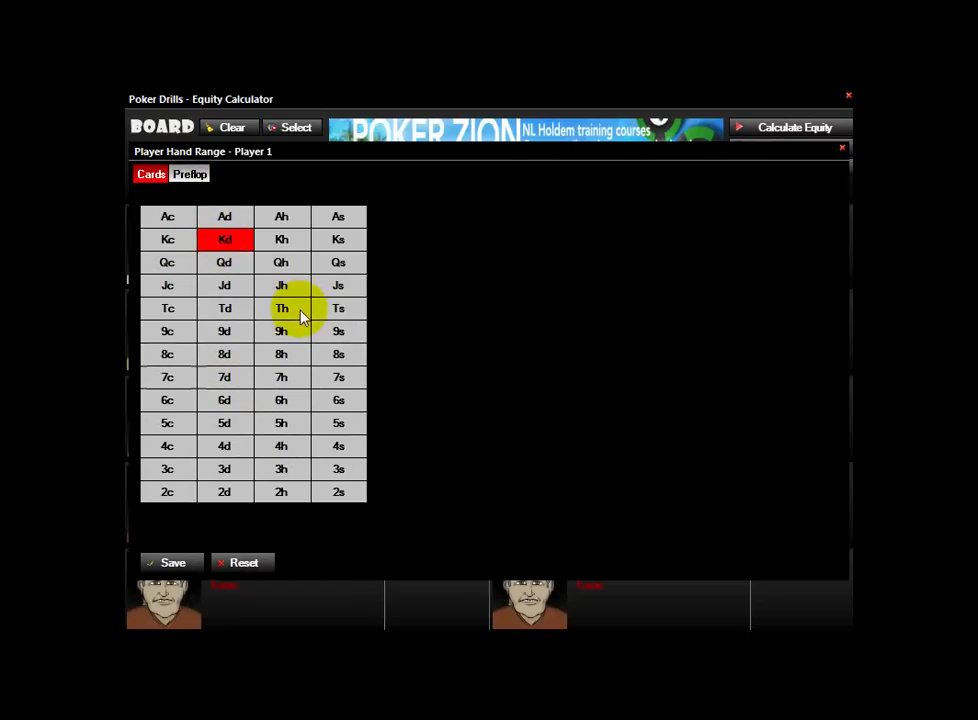
left_click(281, 263)
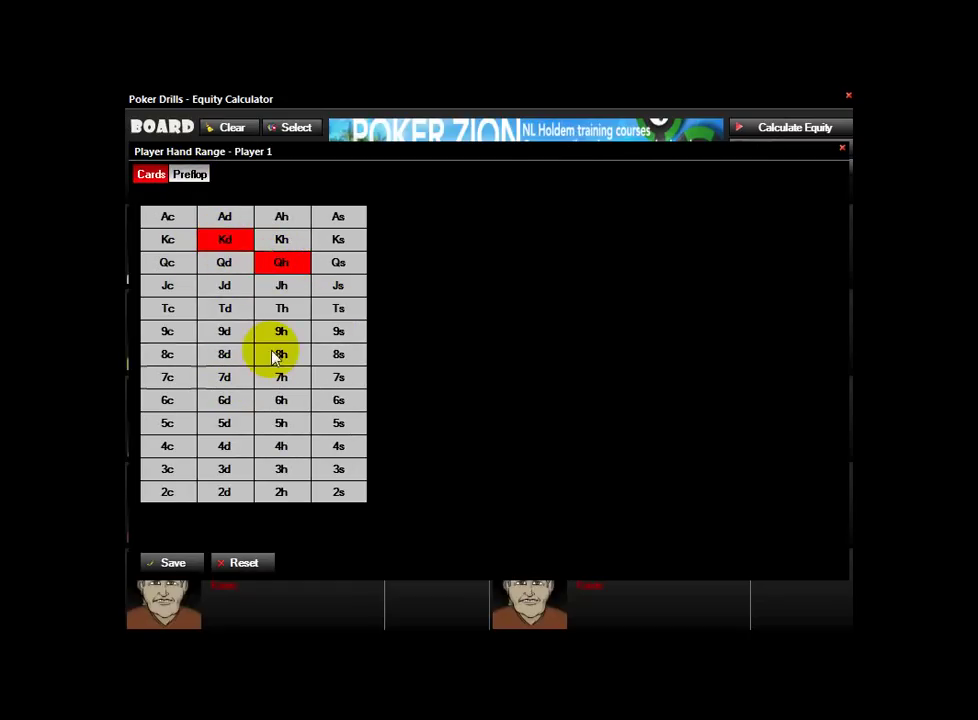
left_click(248, 565)
left_click(194, 177)
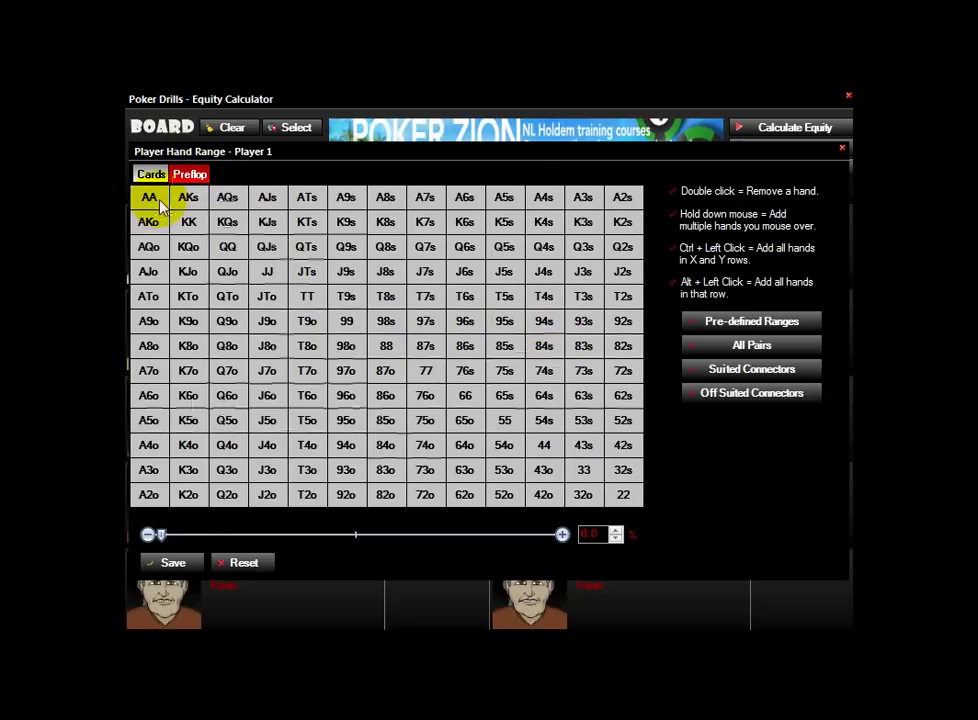
Add AA, KK and the surrounding broadway hands and pairs to Player 1's range.
left_click(150, 200)
left_click(189, 222)
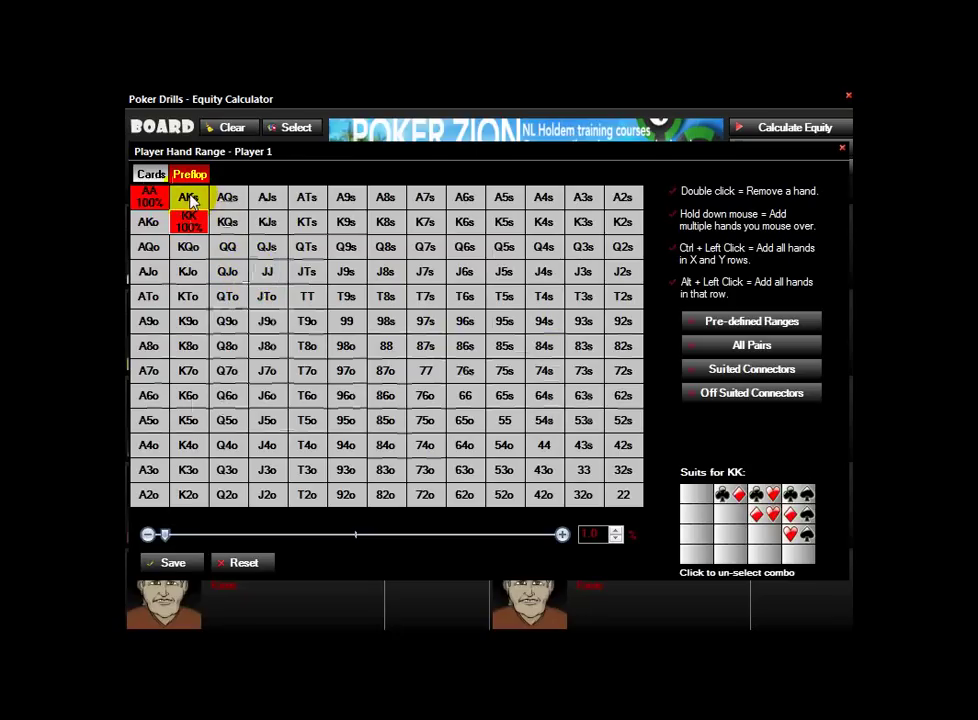
mouse_move(148, 228)
left_mouse_down()
mouse_move(148, 247)
mouse_move(238, 245)
mouse_move(268, 316)
mouse_move(225, 271)
mouse_move(227, 201)
mouse_move(188, 273)
mouse_move(160, 287)
mouse_move(192, 300)
left_mouse_up()
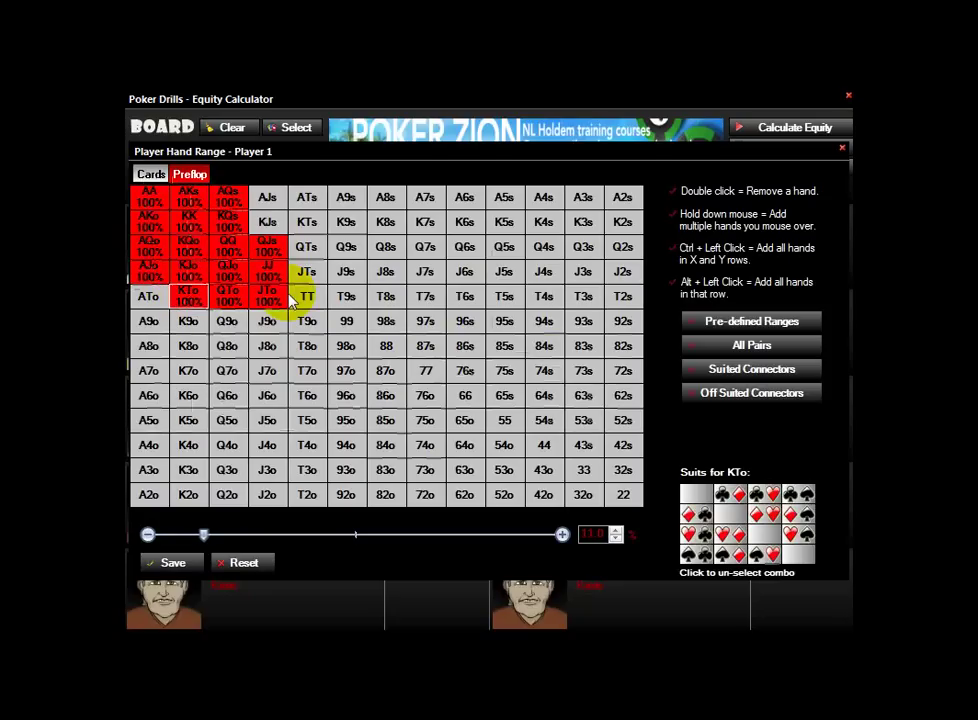
Weight AQs as Not Very Likely (40%) in Player 1's range.
right_click(230, 205)
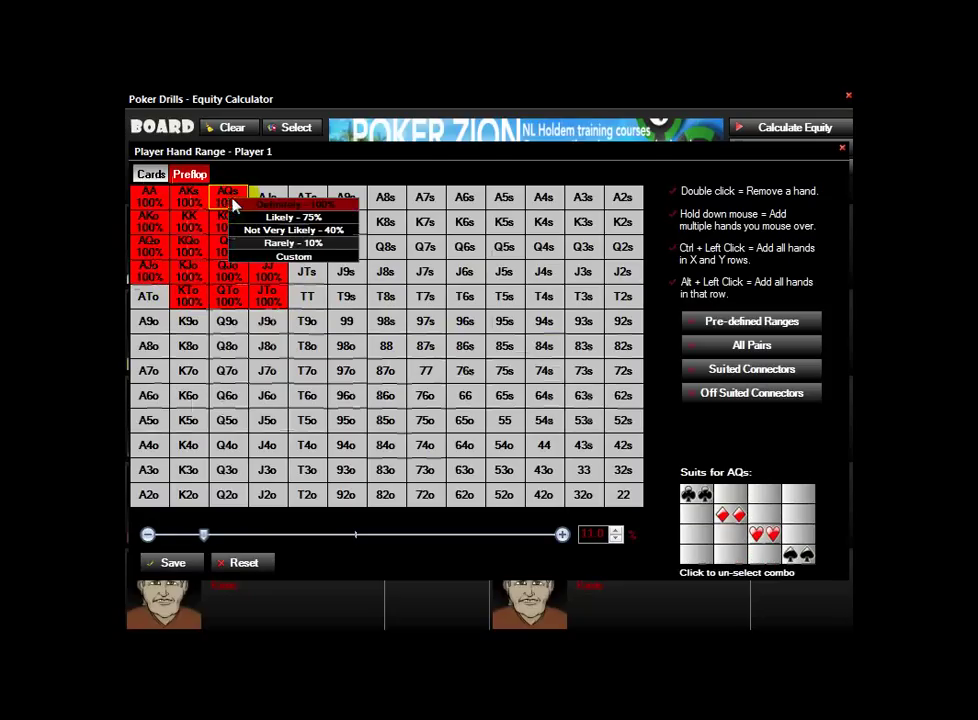
left_click(300, 232)
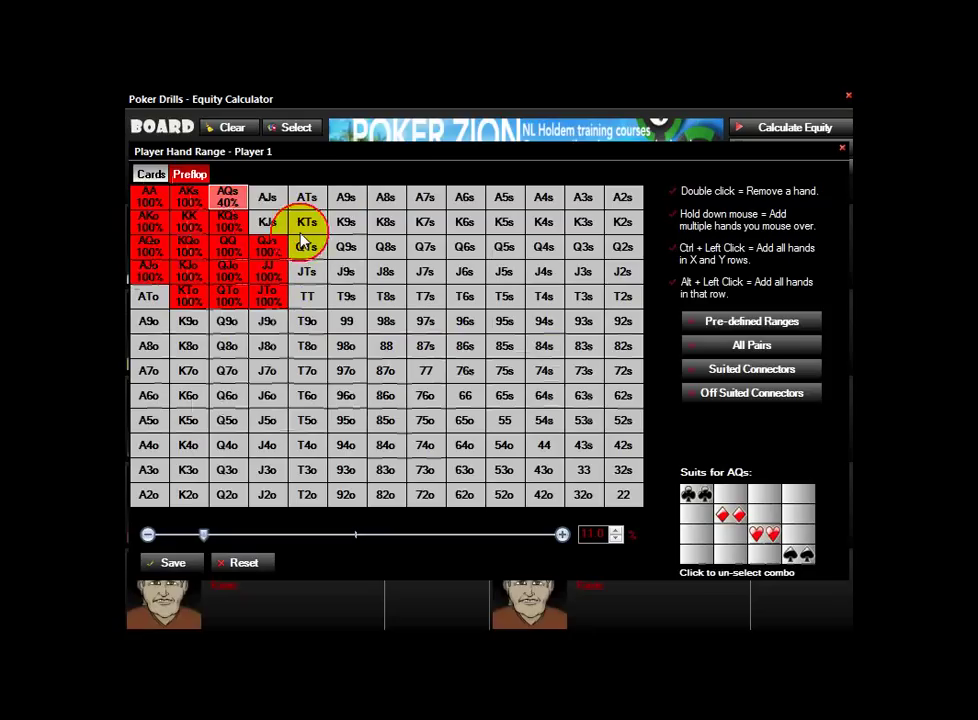
right_click(233, 203)
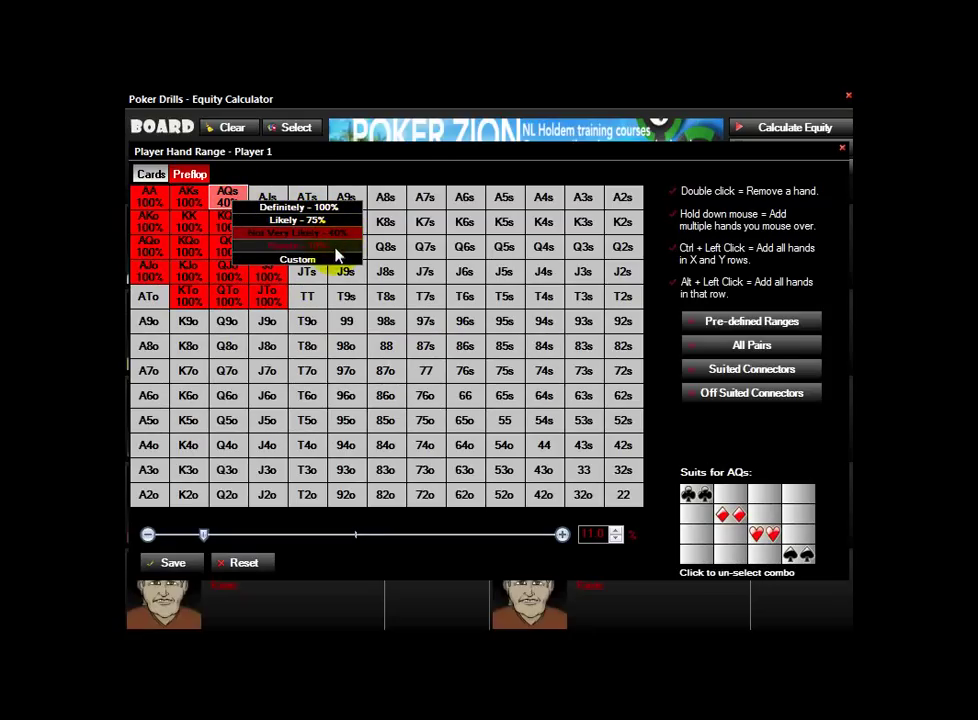
left_click(225, 212)
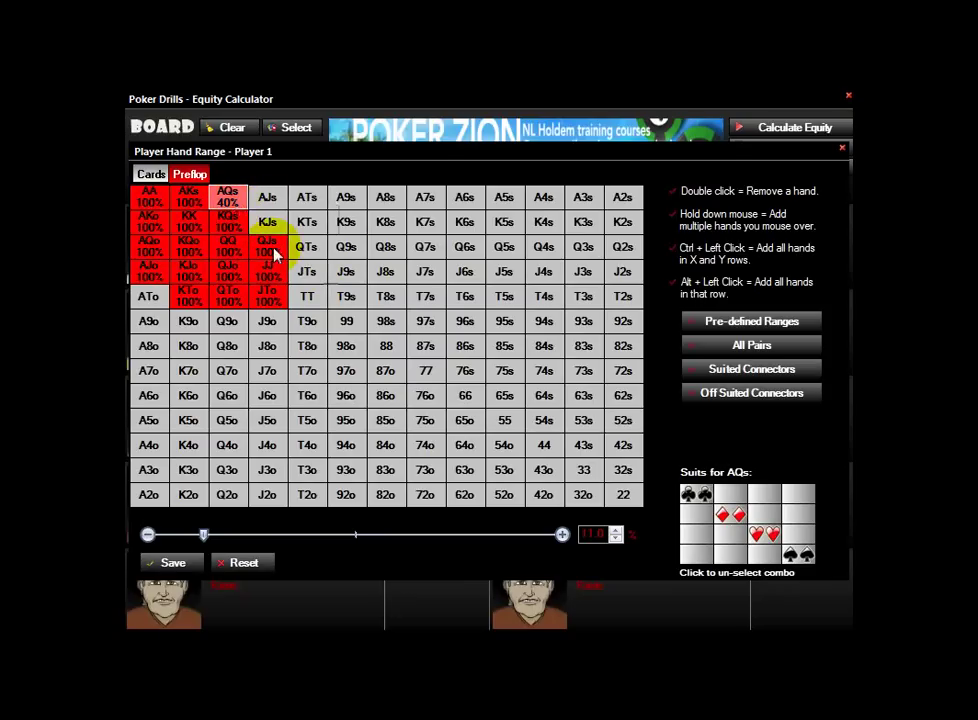
Remove the clubs and diamonds combinations of KQs.
left_click(230, 229)
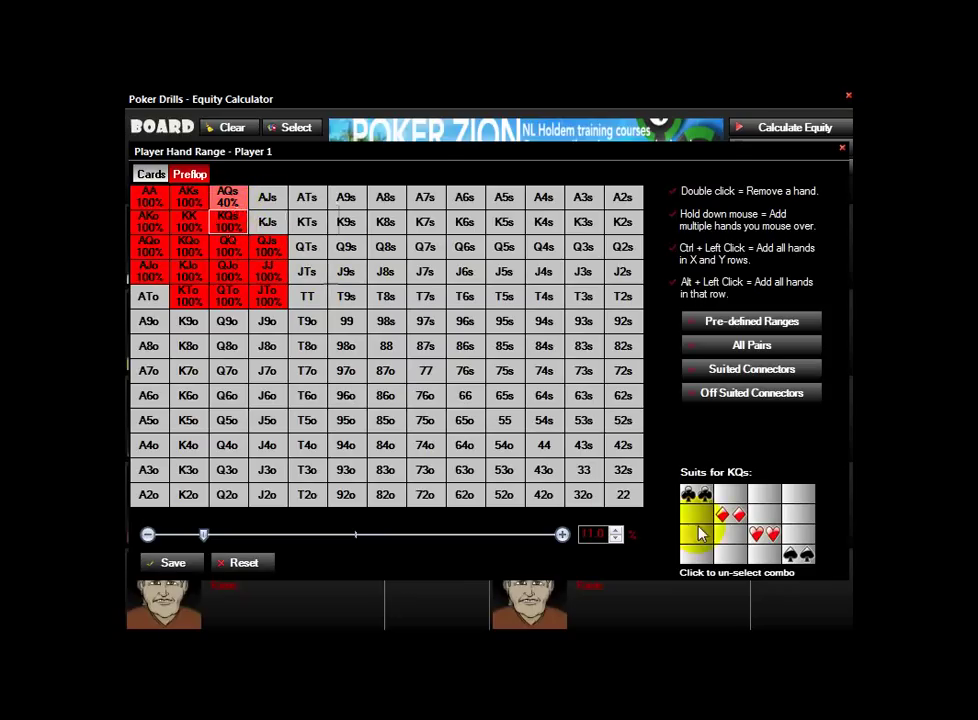
left_click(706, 499)
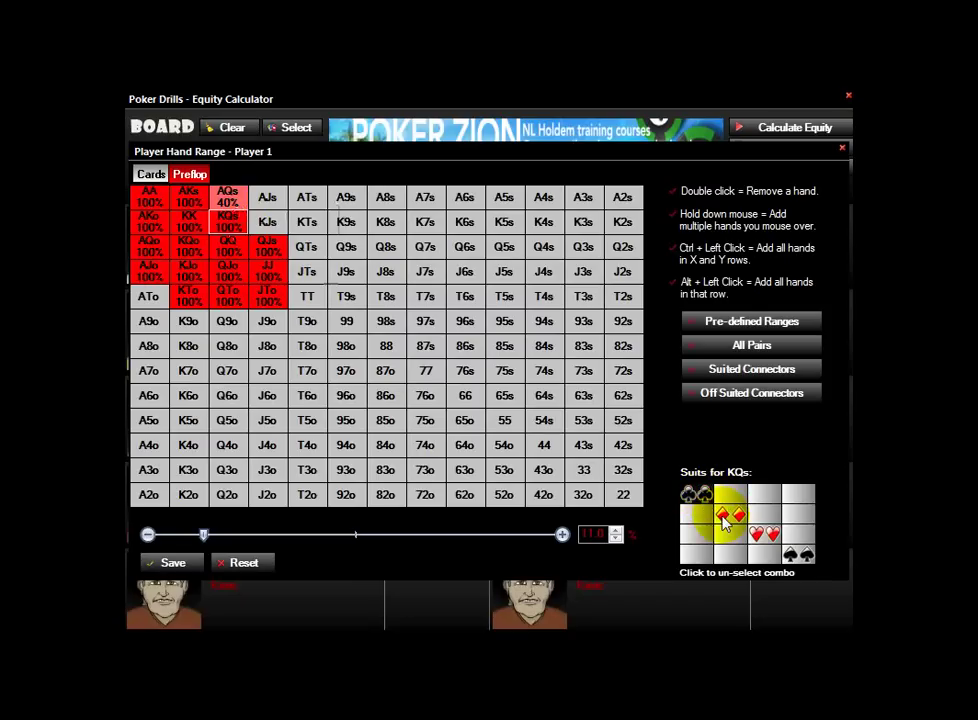
left_click(737, 517)
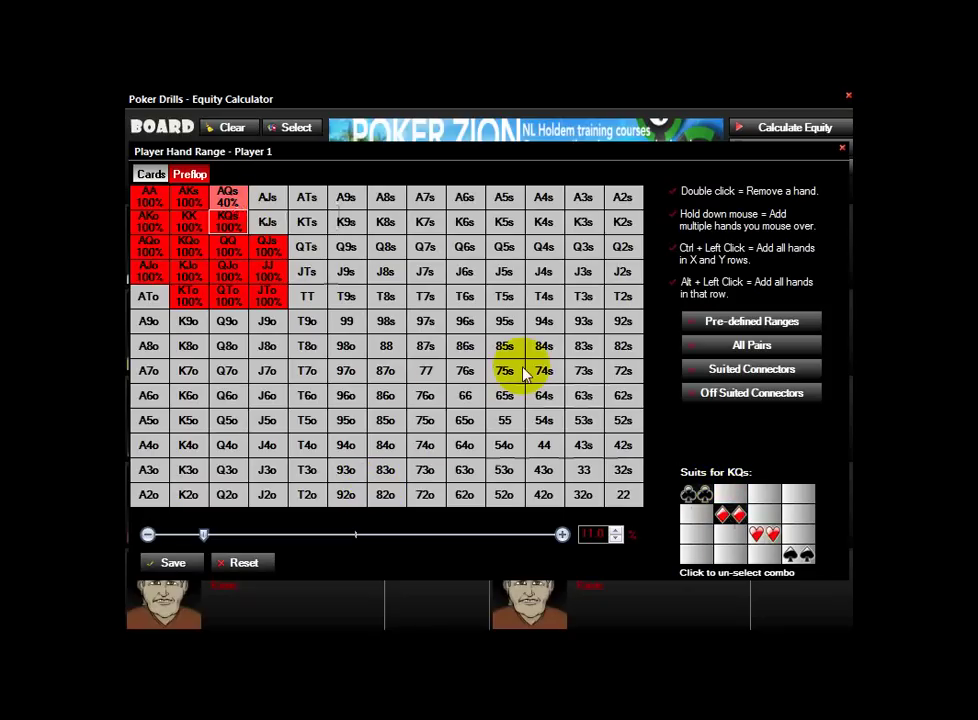
Bring up the predefined ranges panel and look through its Call, 3Bet/4Bet and Limped Pot lists.
left_click(748, 322)
left_click_drag(762, 107, 420, 138)
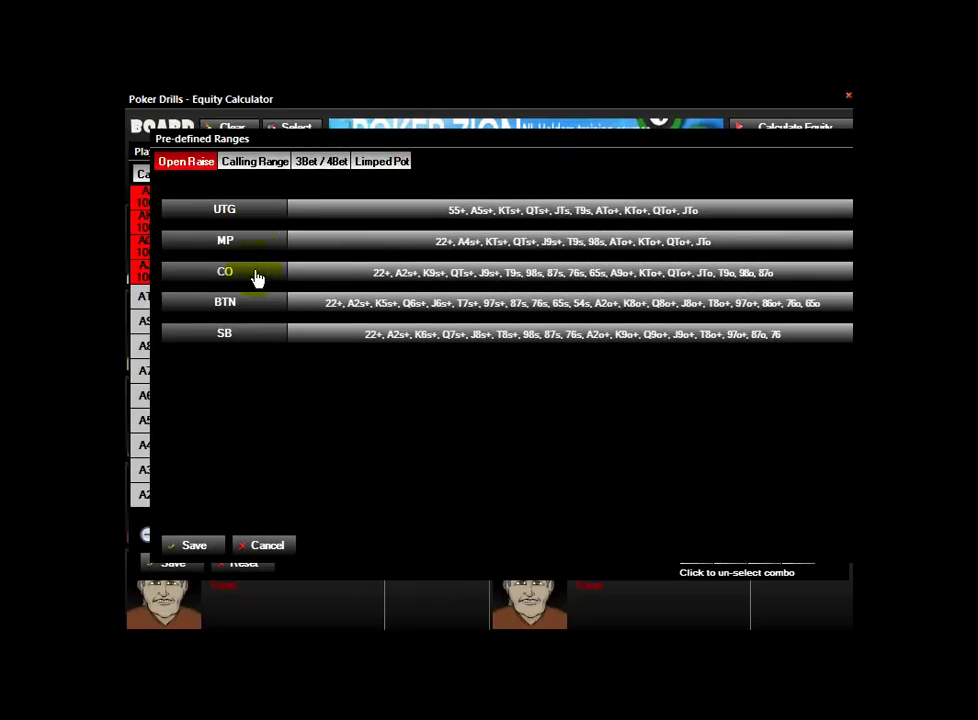
left_click(262, 163)
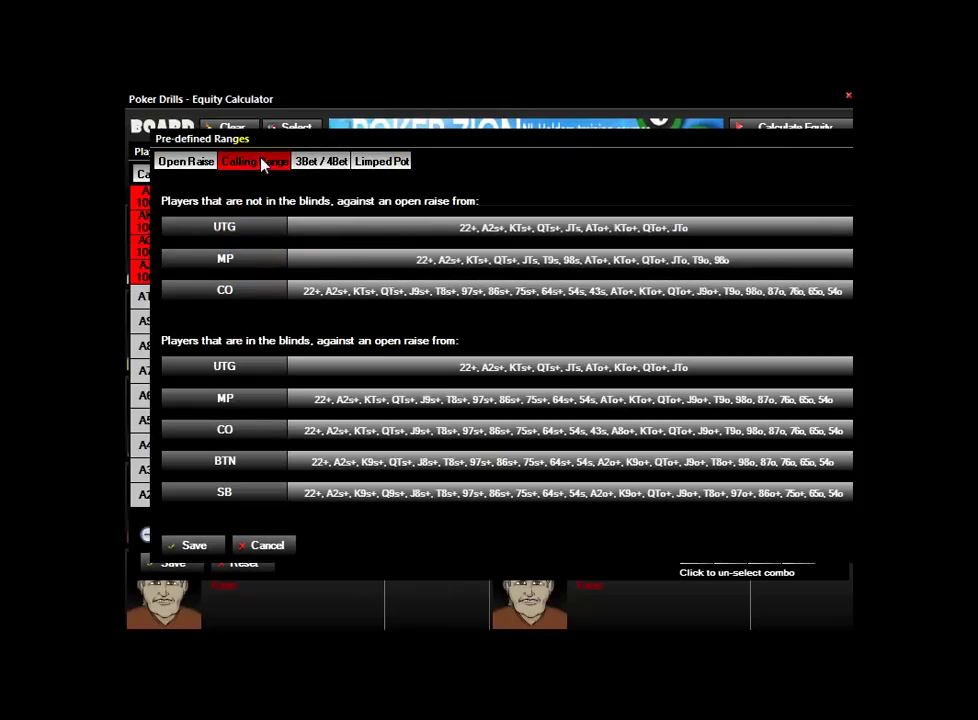
left_click(323, 163)
left_click(378, 163)
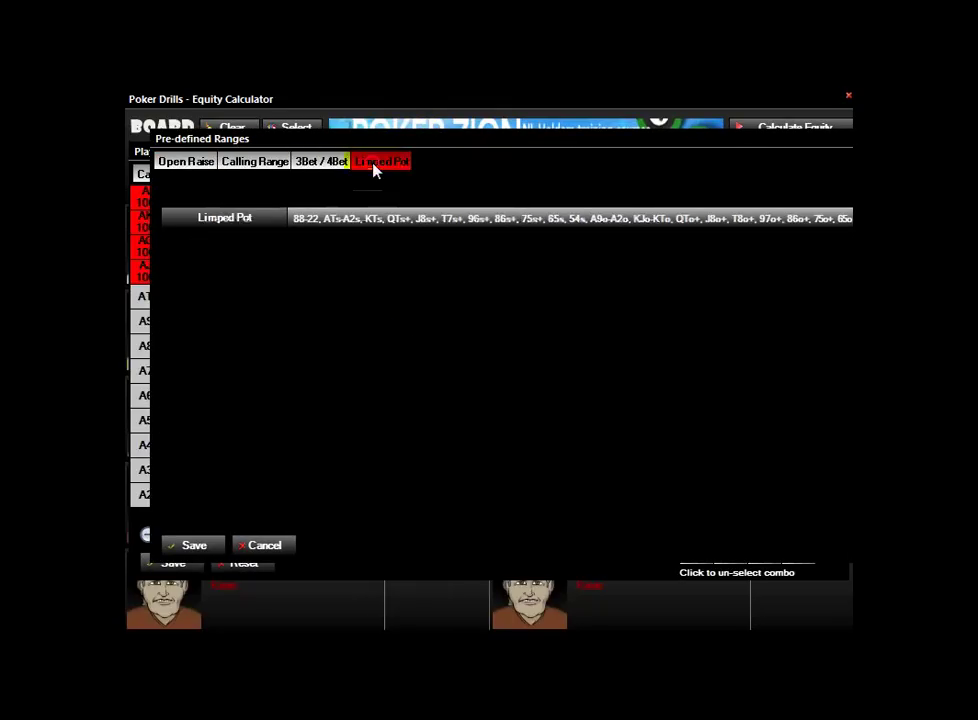
left_click(172, 163)
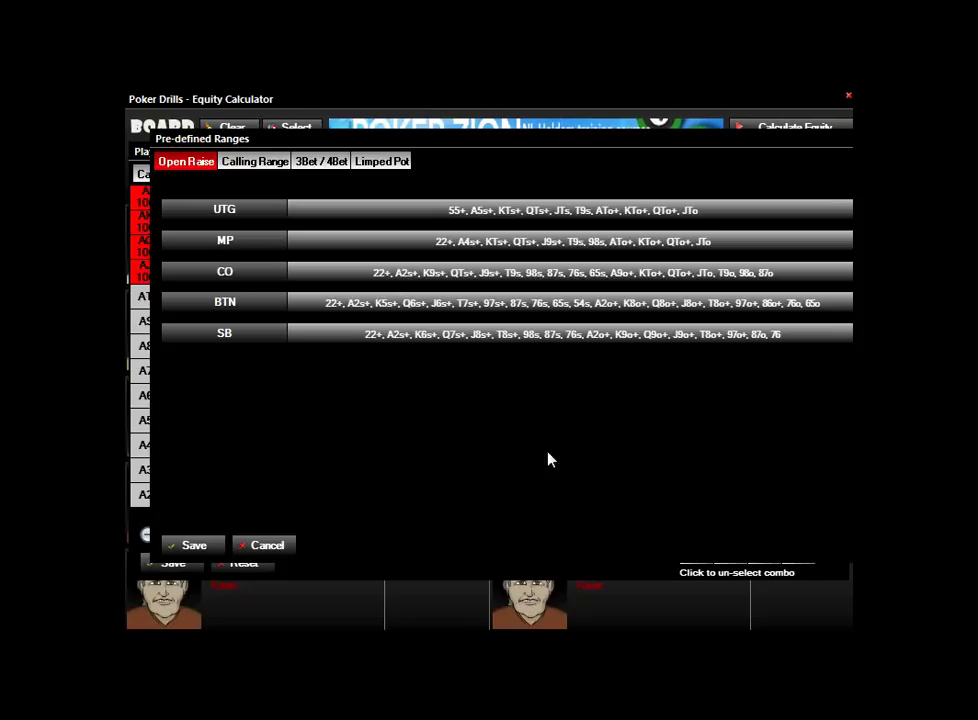
Apply the UTG open-raise range, widen it to a top-20% range, and save it for Player 1.
left_click(228, 210)
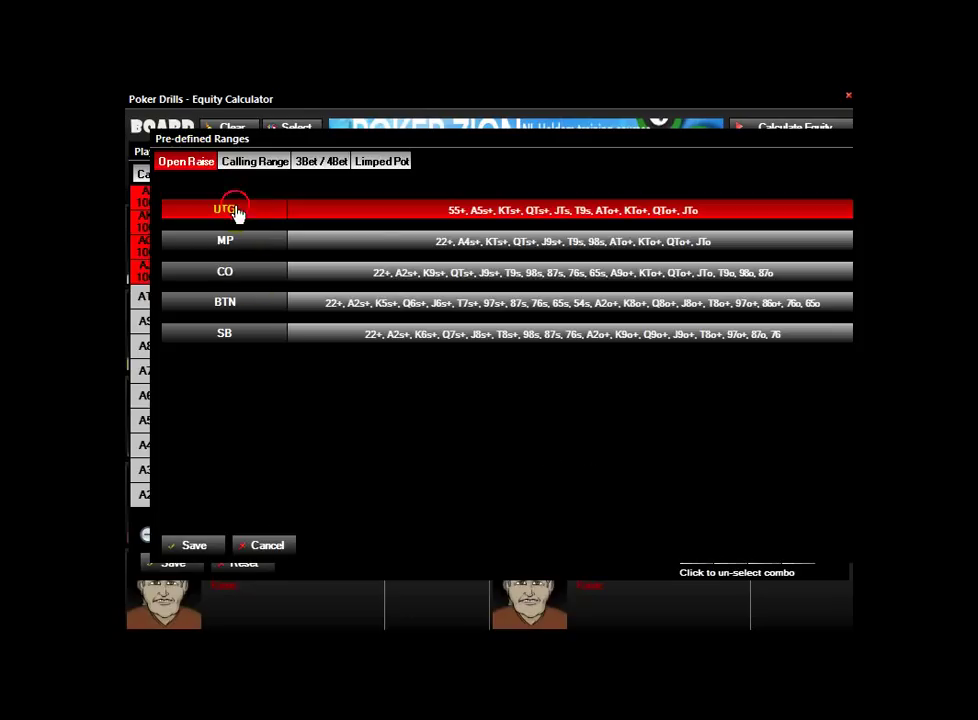
left_click(196, 546)
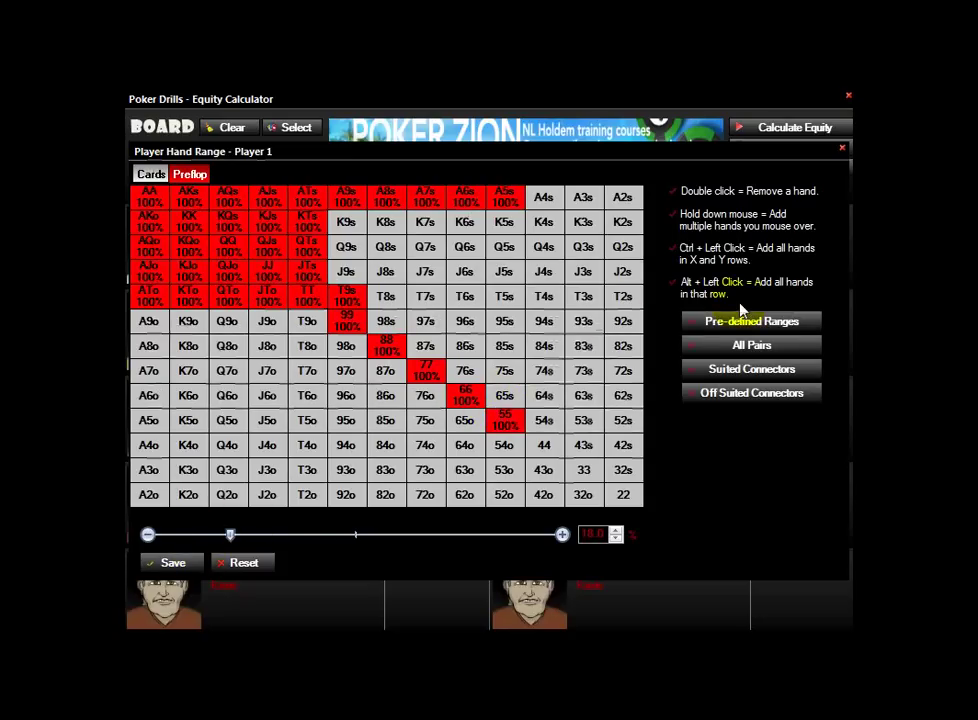
mouse_move(234, 539)
left_mouse_down()
mouse_move(375, 539)
mouse_move(240, 539)
left_mouse_up()
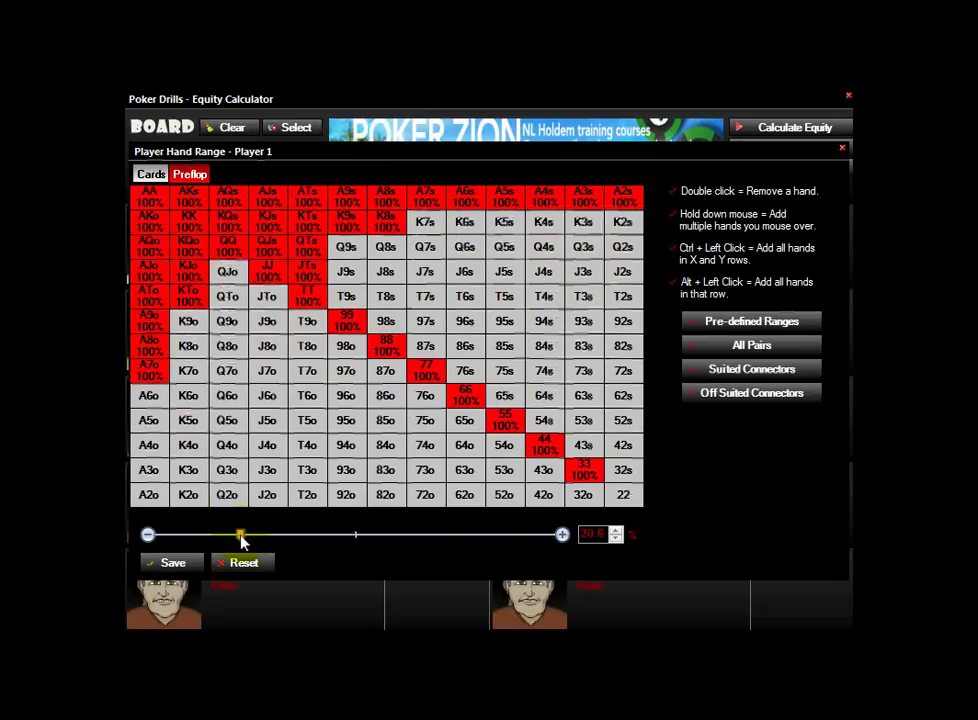
left_click(172, 564)
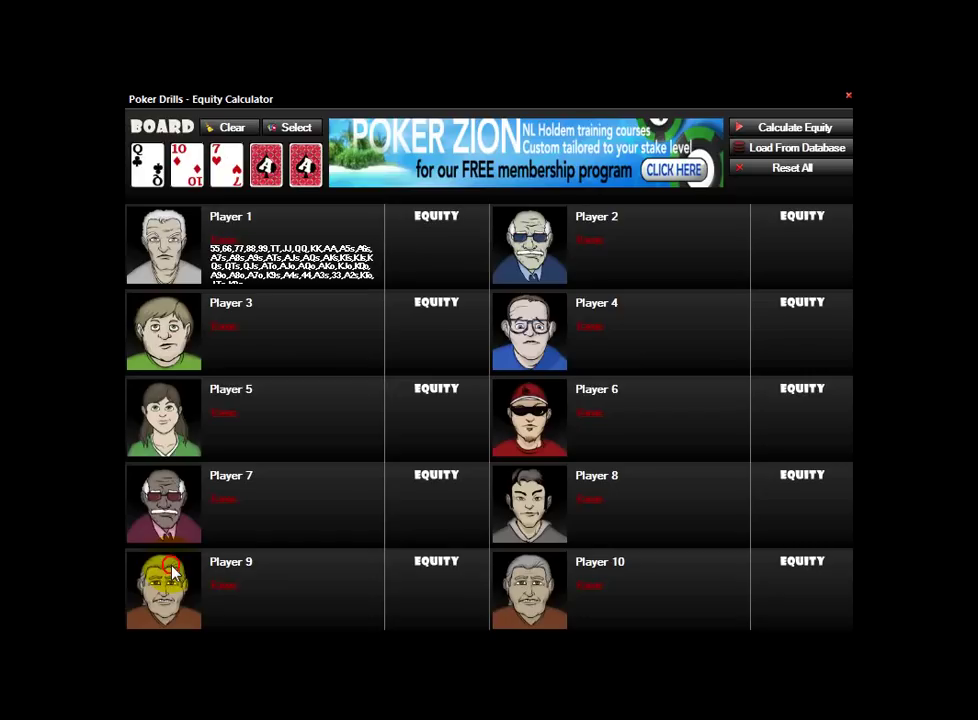
Give Player 2 the hand KhQd and save it.
left_click(593, 244)
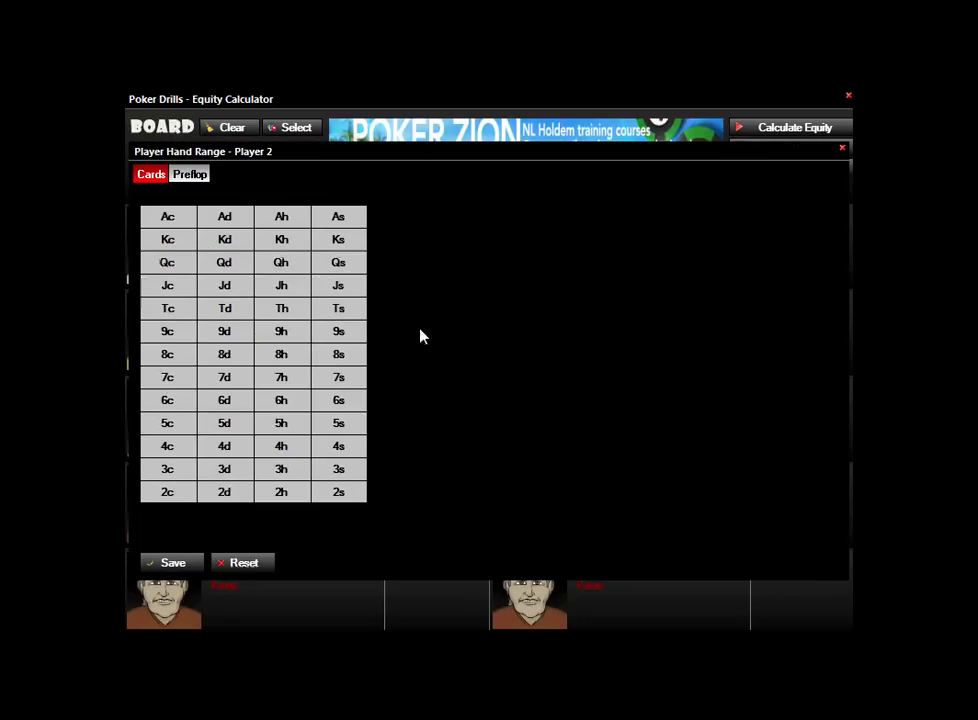
left_click(284, 242)
left_click(226, 264)
left_click(180, 566)
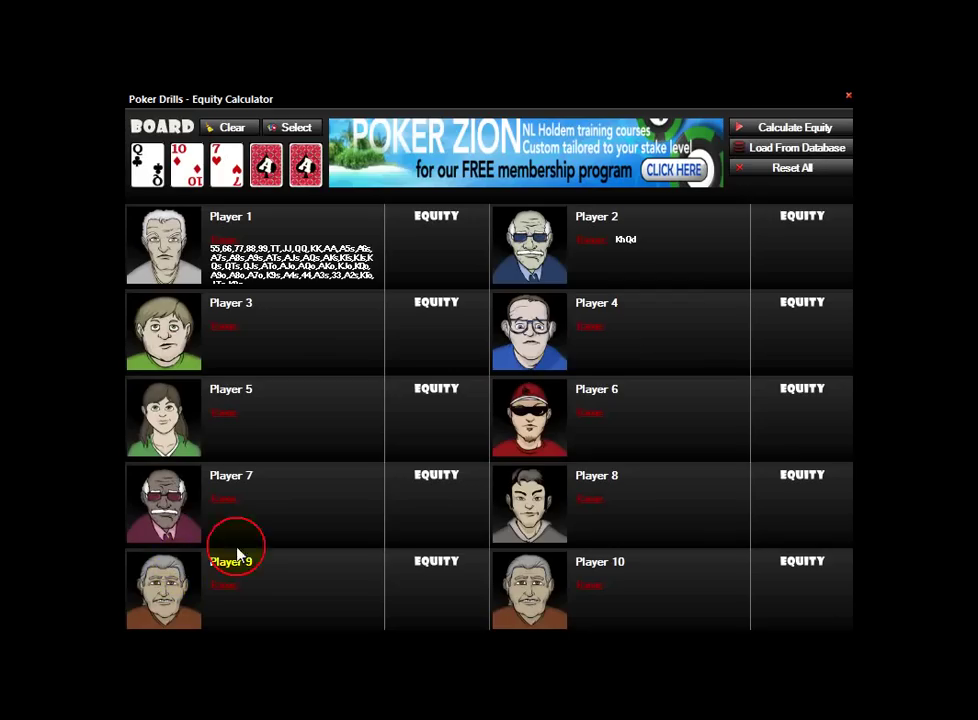
Calculate equities (Player 1 27.04% vs 72.96%) and bring up the saved sessions list.
left_click(794, 128)
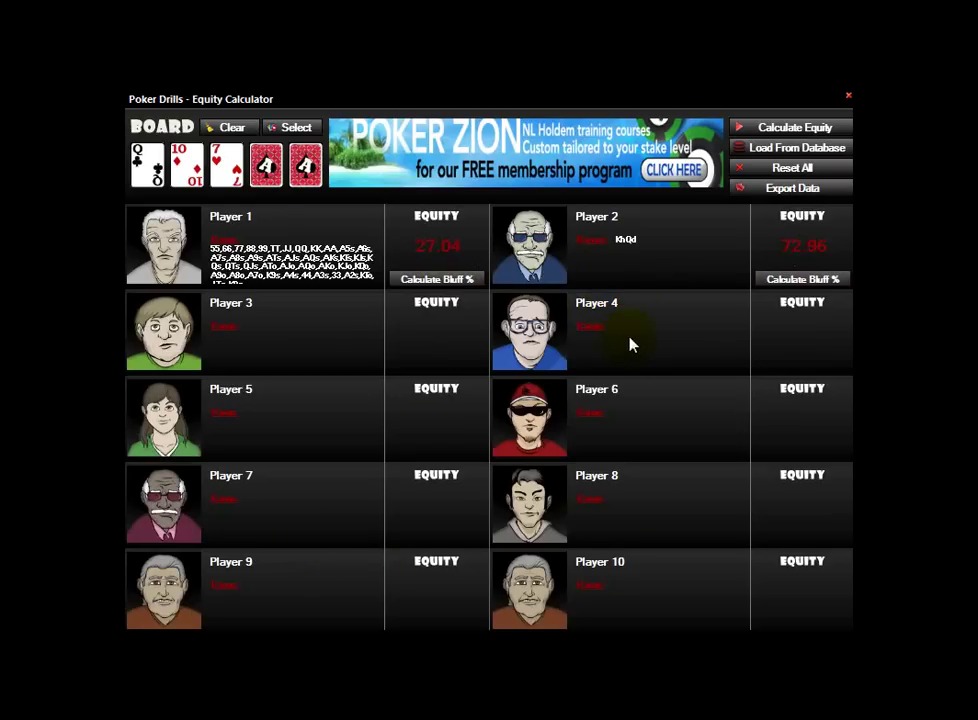
left_click(790, 152)
left_click_drag(797, 183, 470, 226)
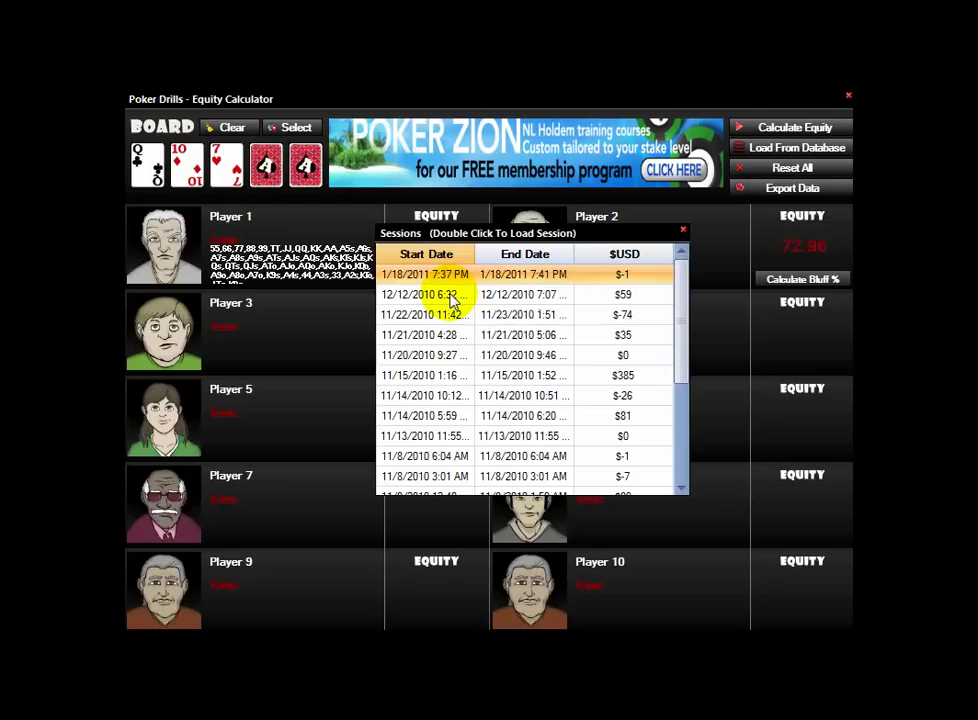
Load a hand from the 12/12/2010 session: board 8♣ 2♦ 8♥ 5♣ K♠, first seat AdKc.
double_click(450, 296)
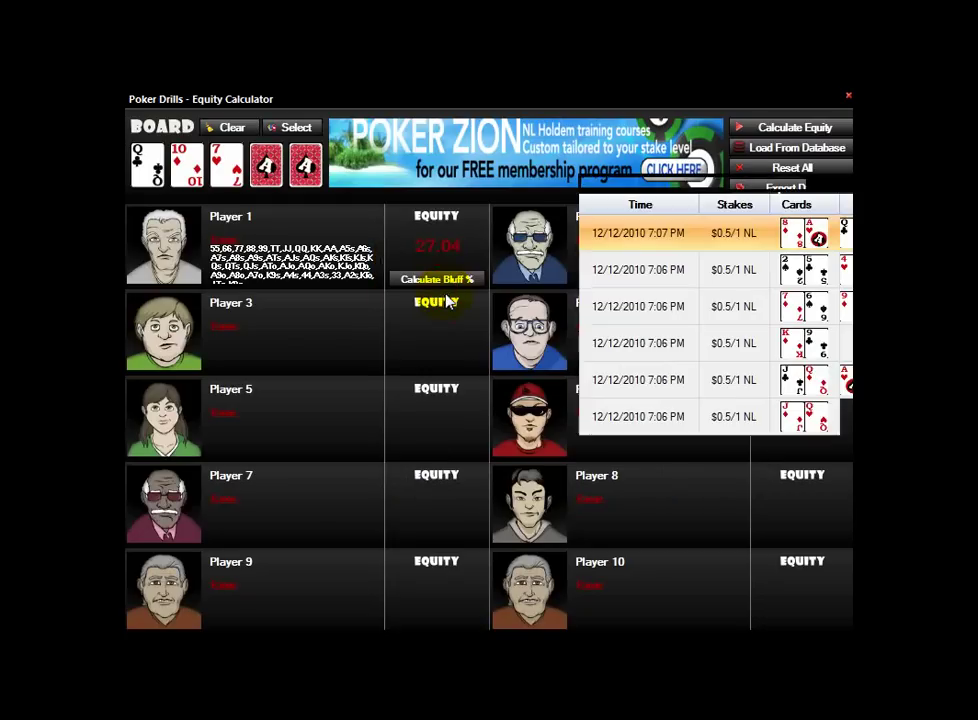
left_click_drag(720, 187, 406, 251)
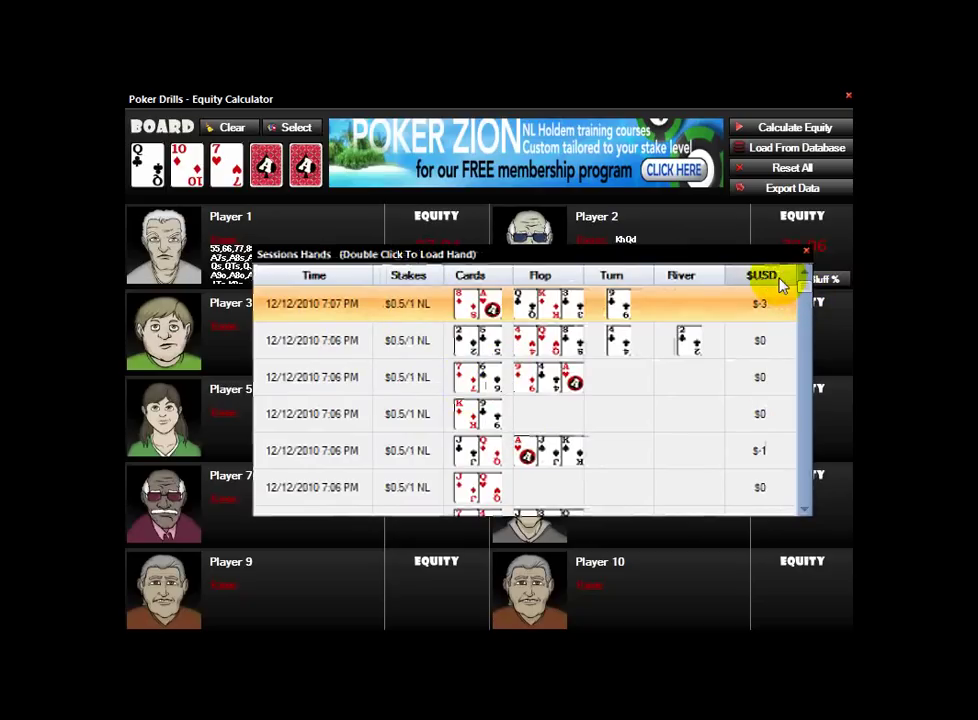
left_click_drag(803, 299, 808, 335)
left_click(333, 341)
double_click(333, 341)
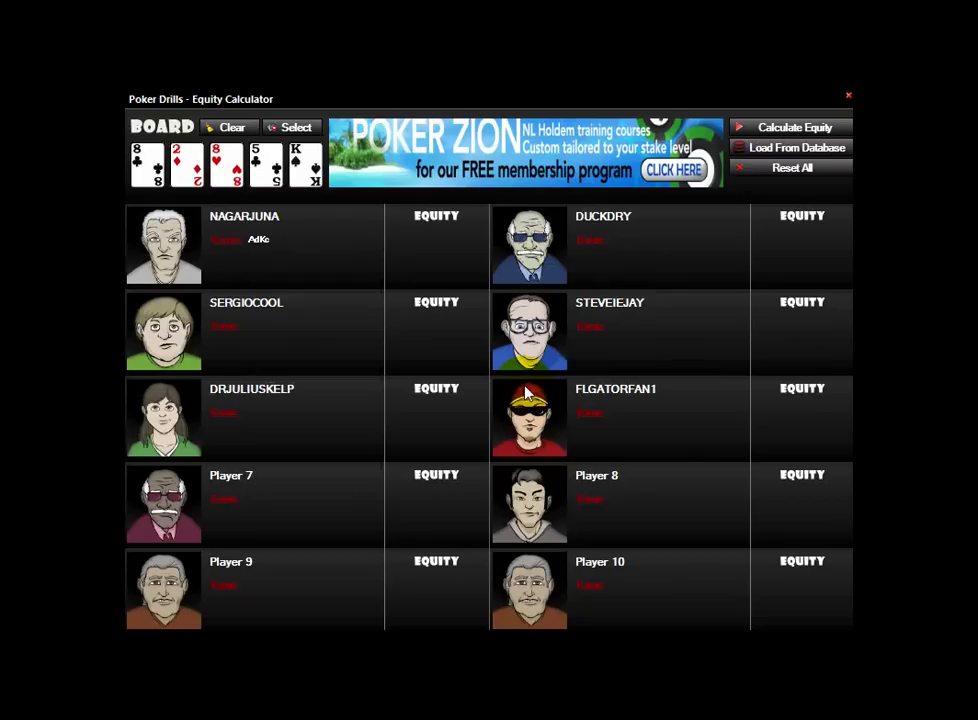
Give the second player the hand JsTh and save it.
left_click(600, 243)
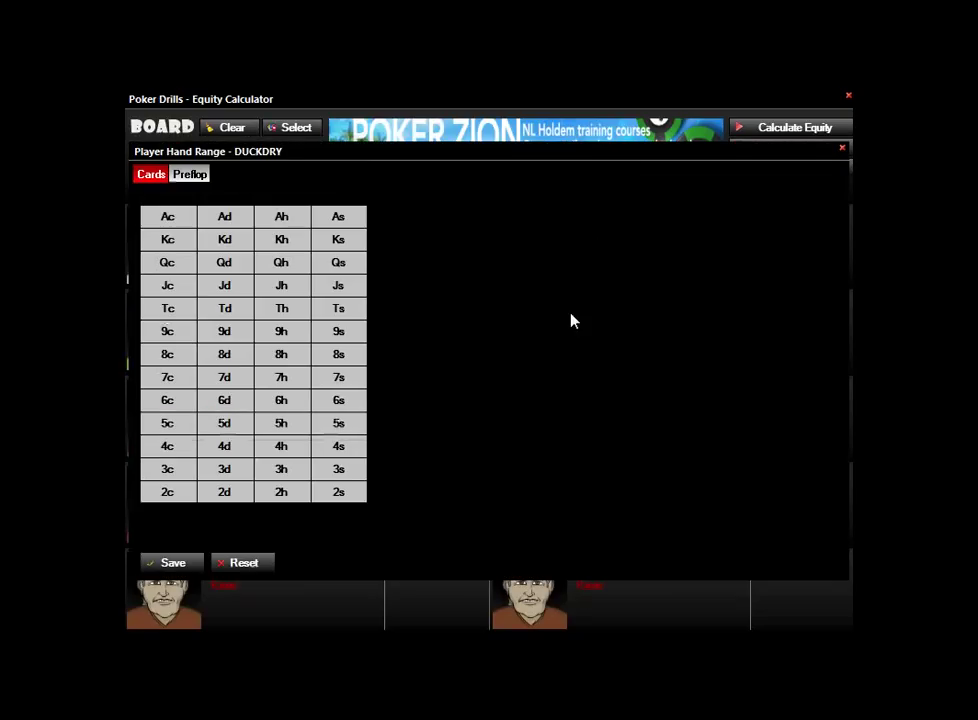
left_click(338, 285)
left_click(281, 308)
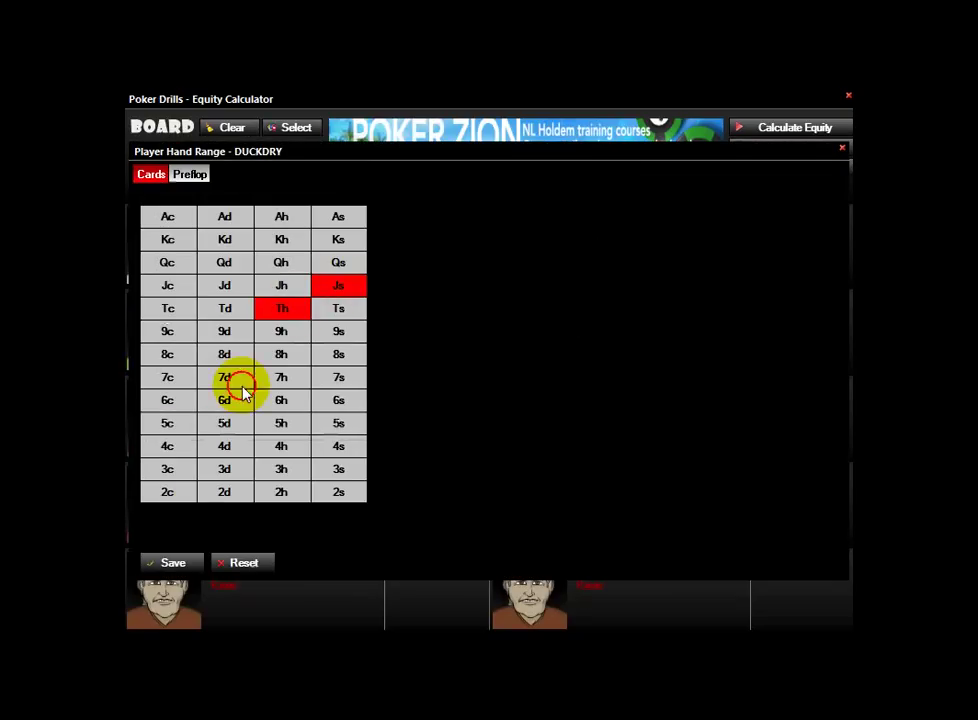
left_click(176, 564)
Calculate equities of 100% versus 0% and export the hand data.
left_click(795, 127)
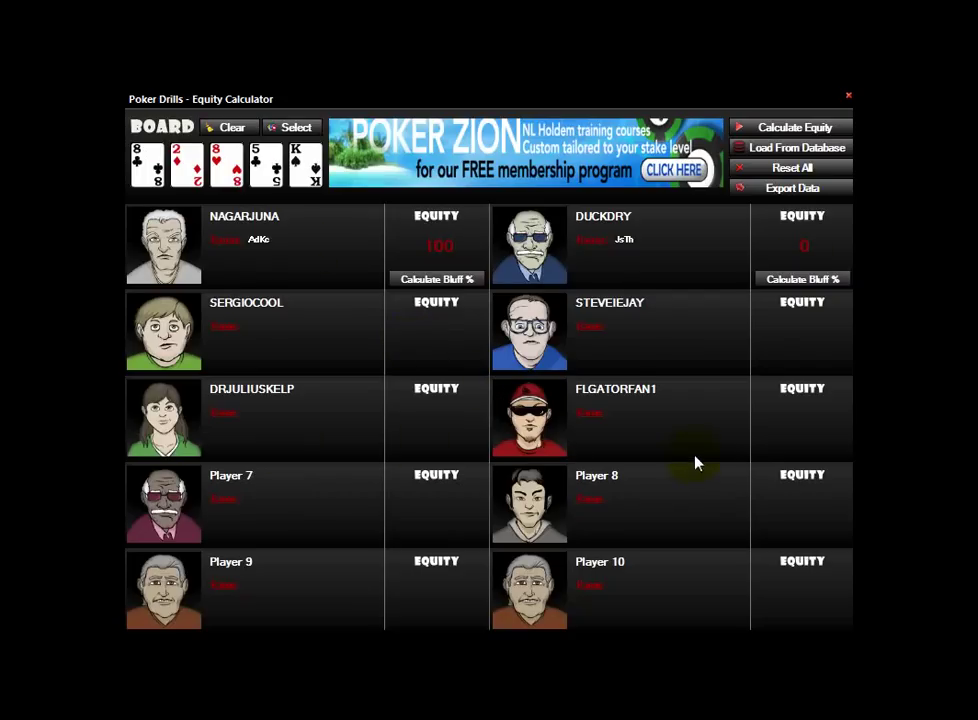
left_click(783, 192)
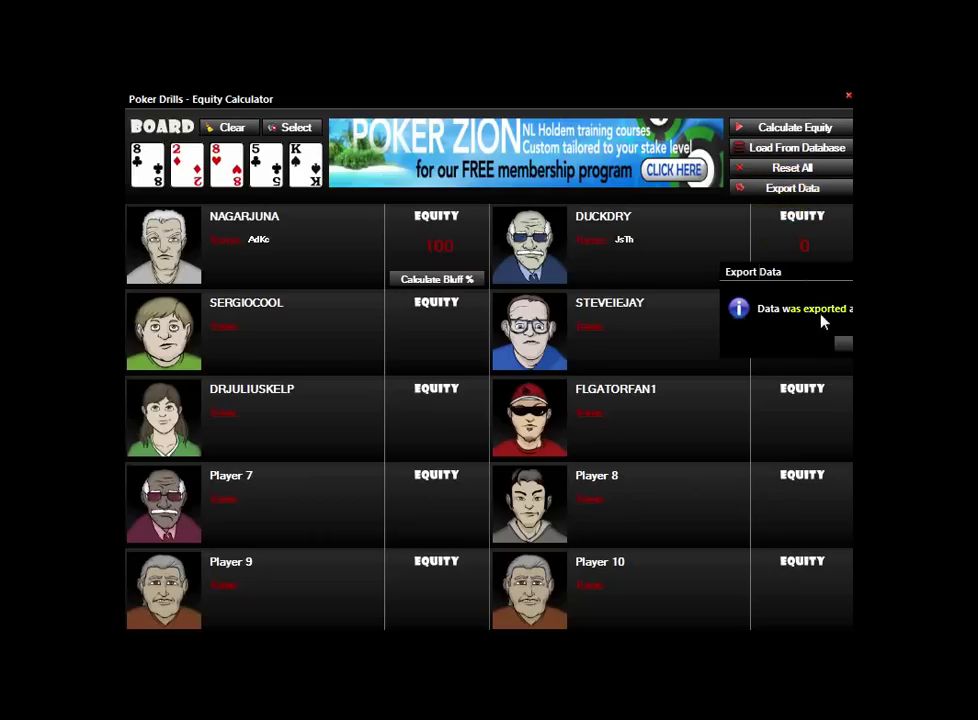
left_click(843, 343)
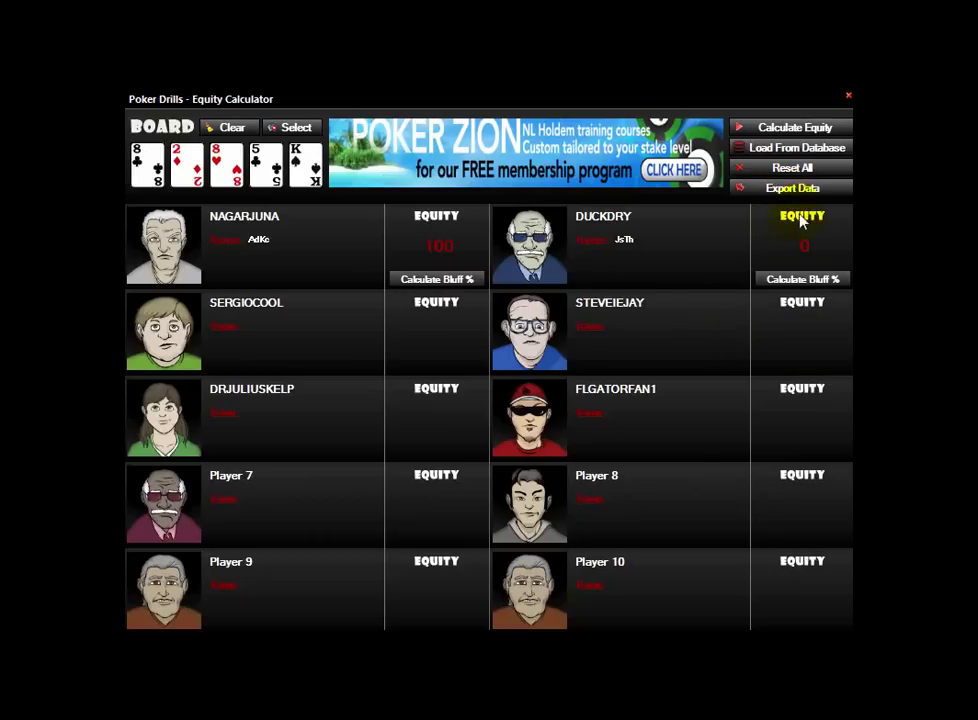